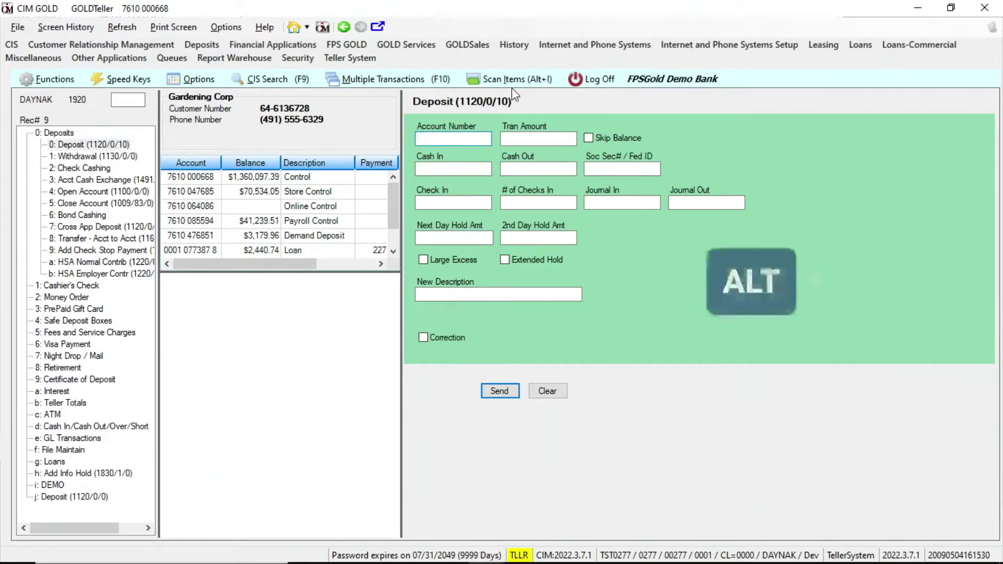
Scan the deposit items in Teller Capture, set the deposit ticket amount to 900.00, and complete the capture.
key(alt+i)
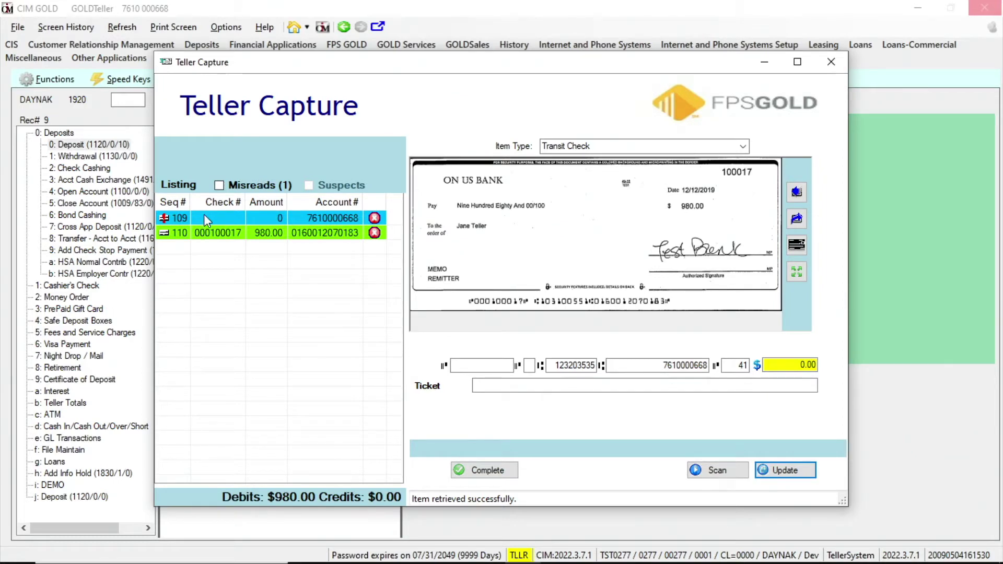
click(315, 215)
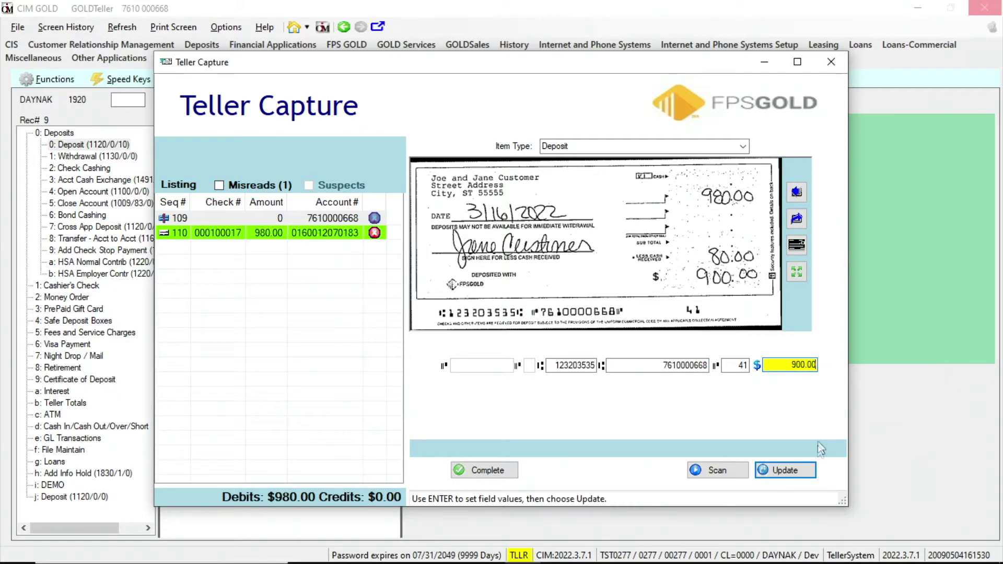
click(803, 473)
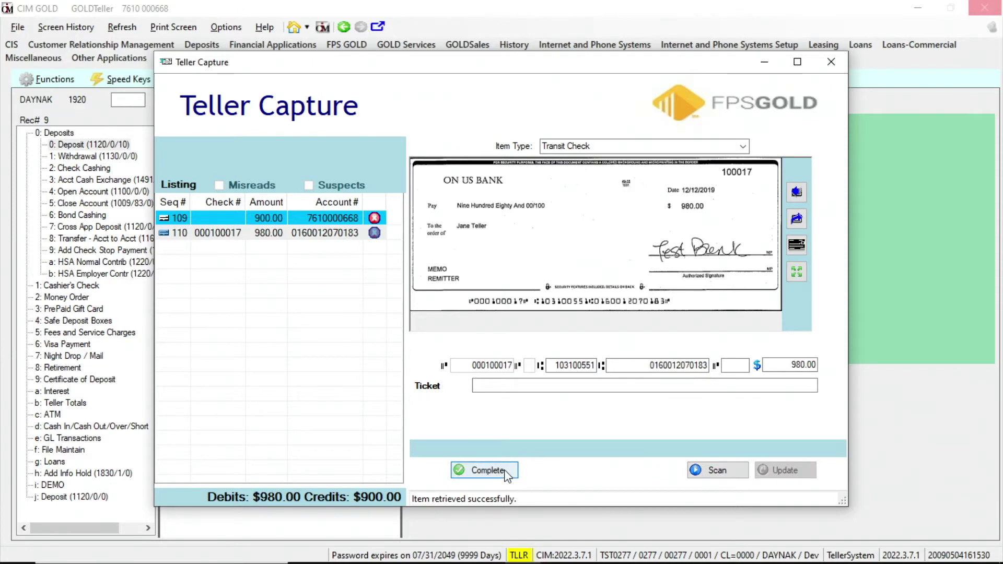
click(485, 470)
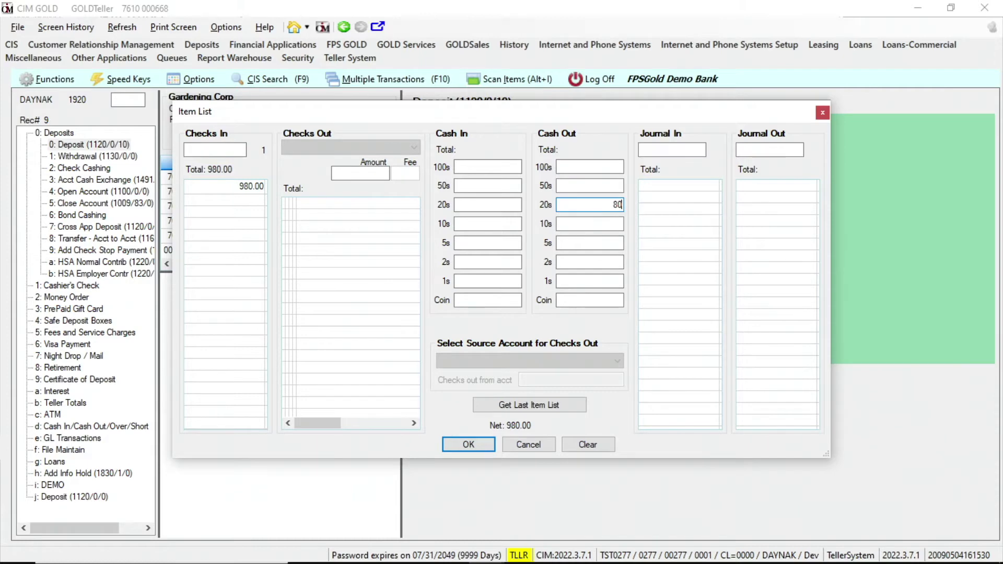
Record 80 of cash out in 20s and fill in the Soc Sec# / Fed ID for the deposit transaction.
click(479, 445)
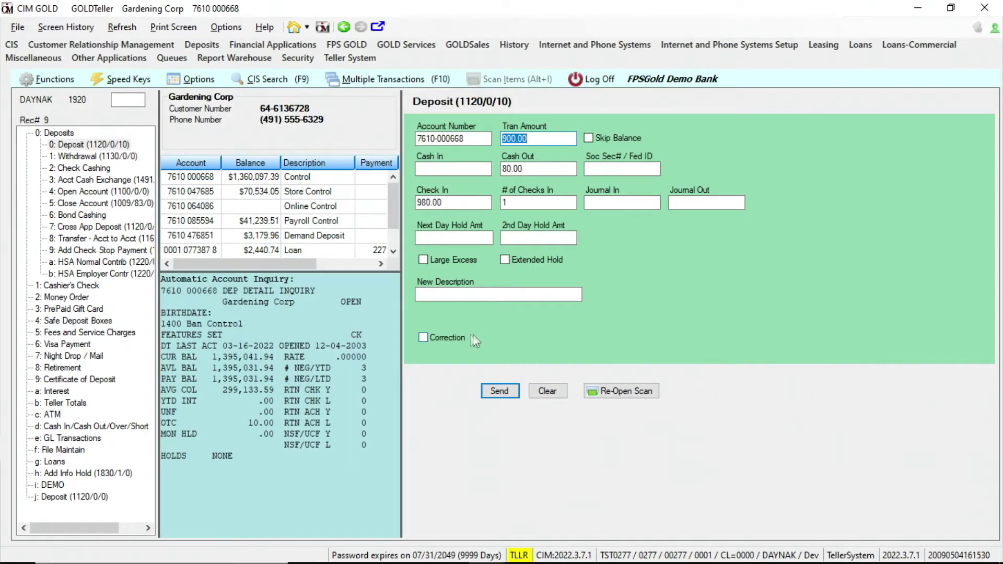
click(633, 167)
text(555-55-5555)
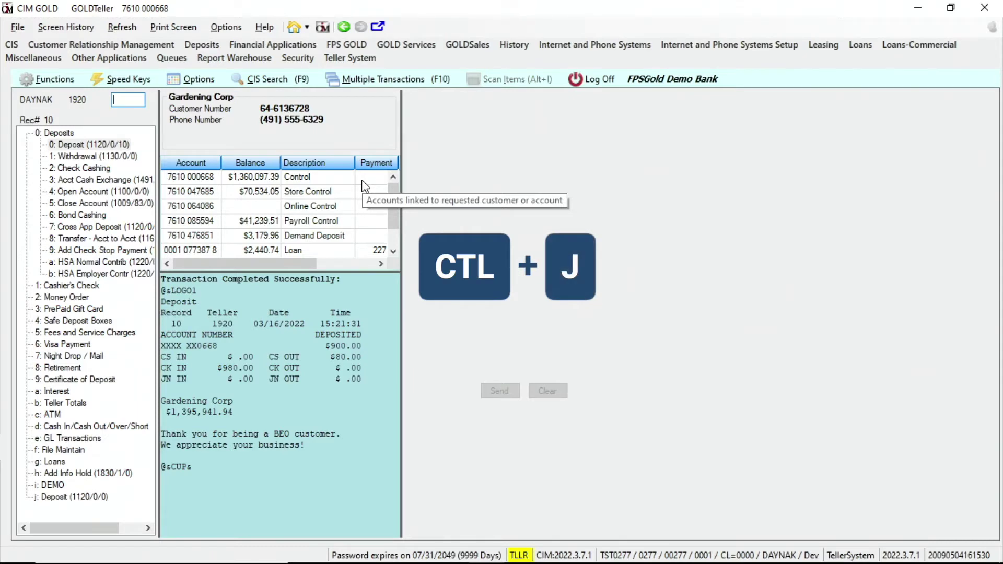
Show the scanned items of the 900.00 deposit in the journal log and view its transit check and cash out images.
key(ctrl+j)
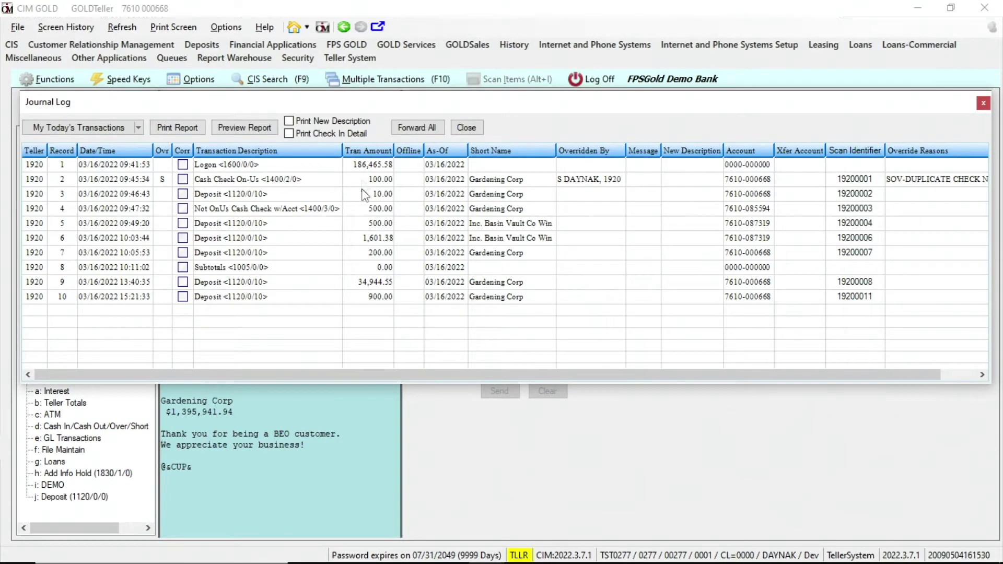
click(360, 298)
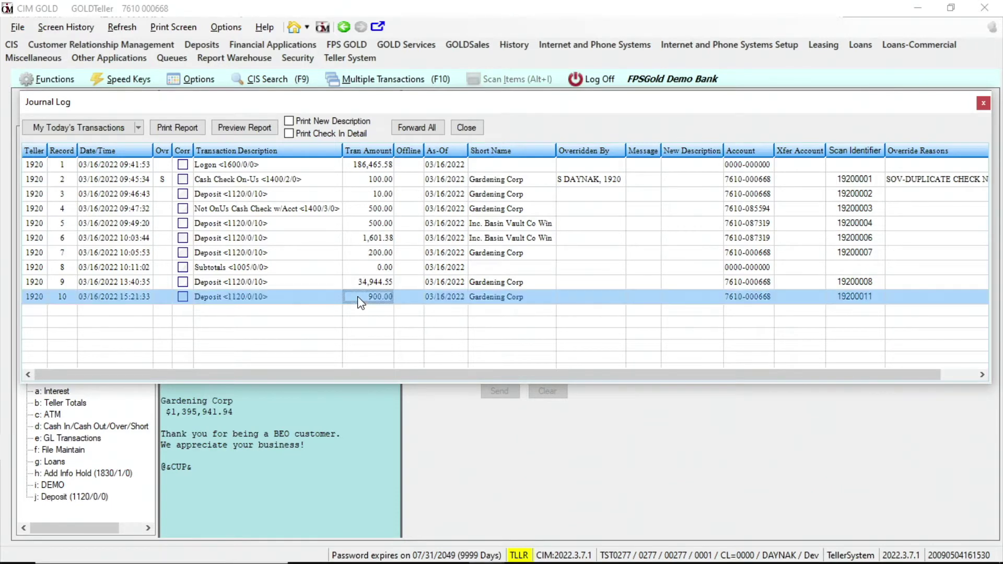
right_click(359, 299)
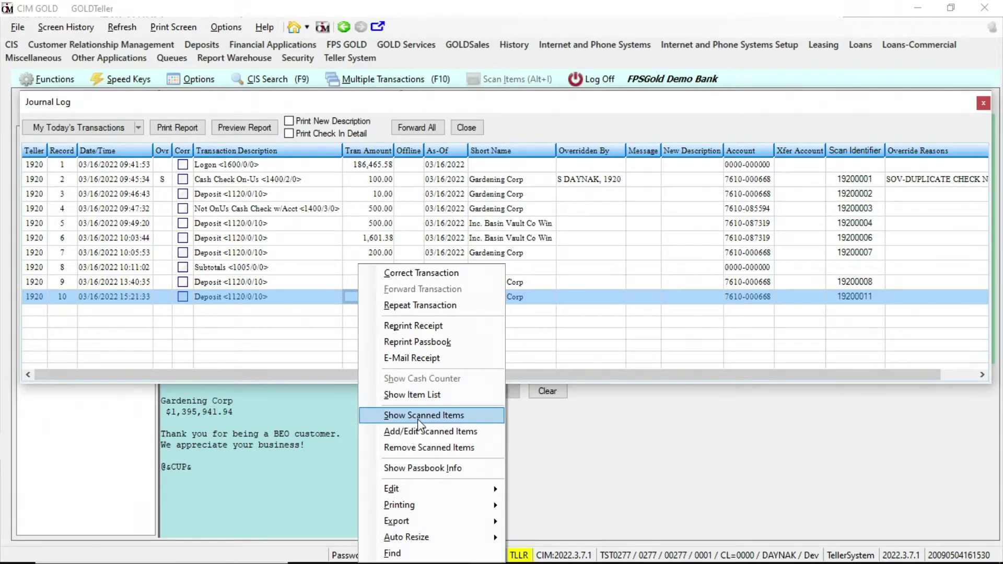
click(459, 414)
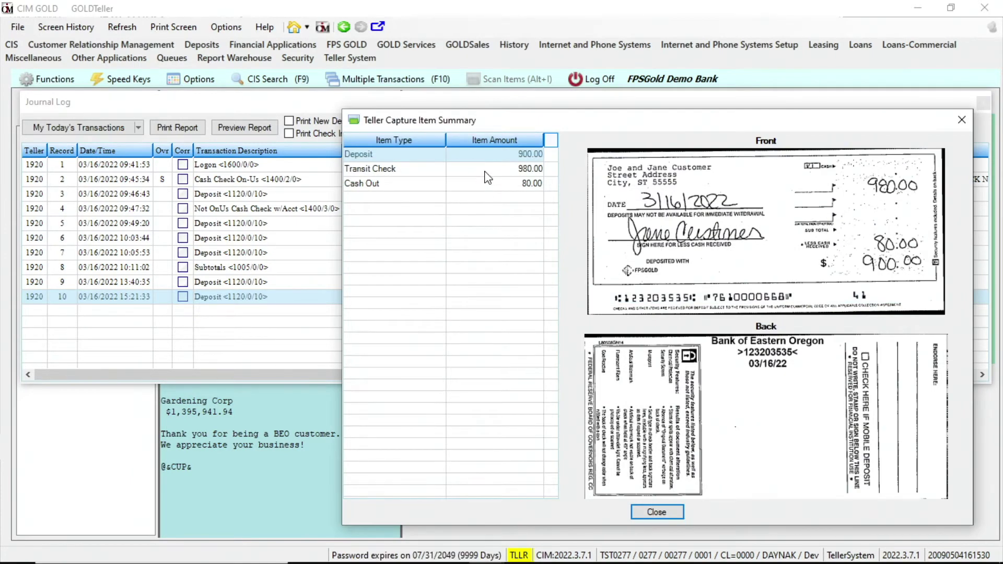
click(487, 172)
click(488, 187)
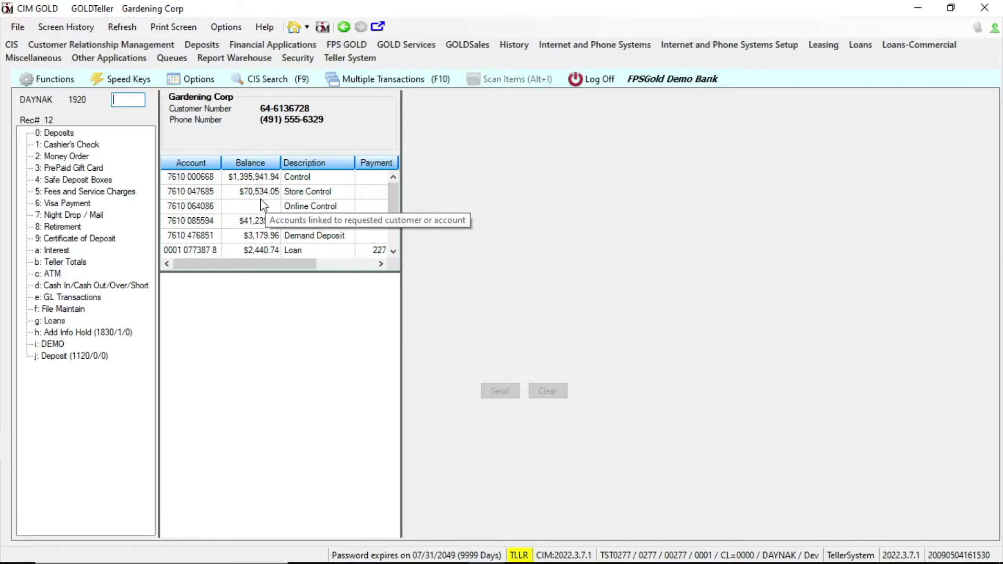
Go to the Control account's history and open the details of the latest 900.00 deposit.
right_click(259, 180)
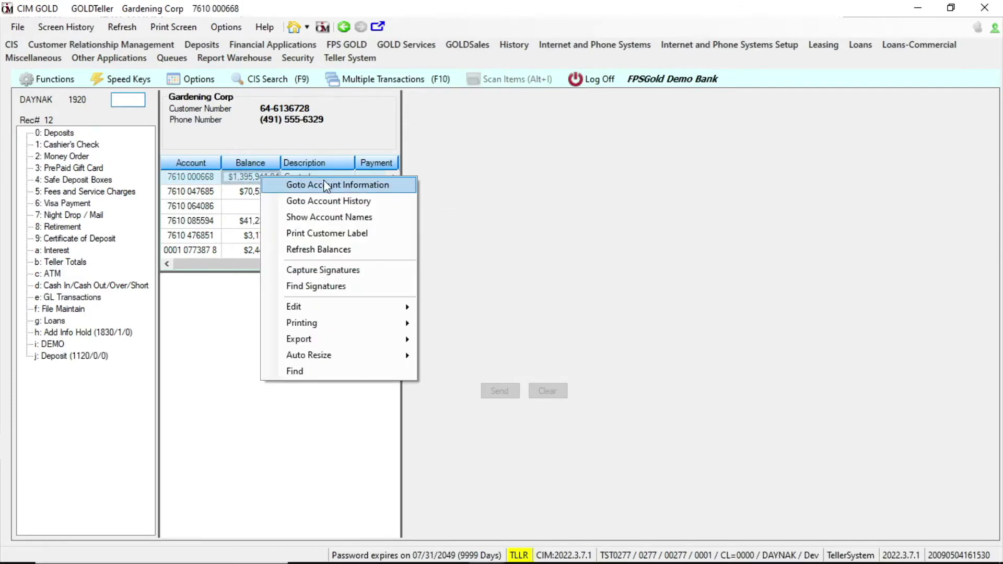
click(378, 201)
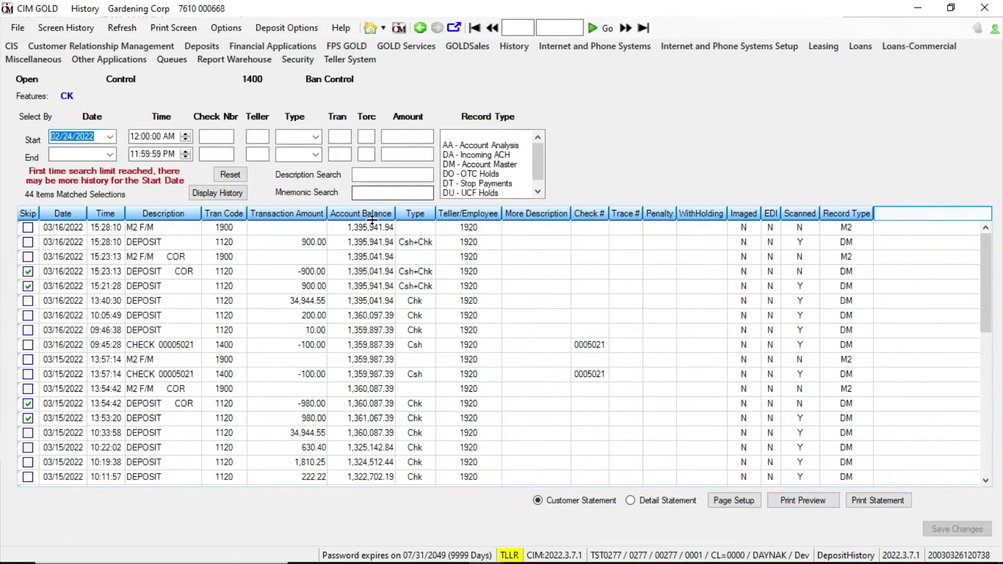
double_click(311, 241)
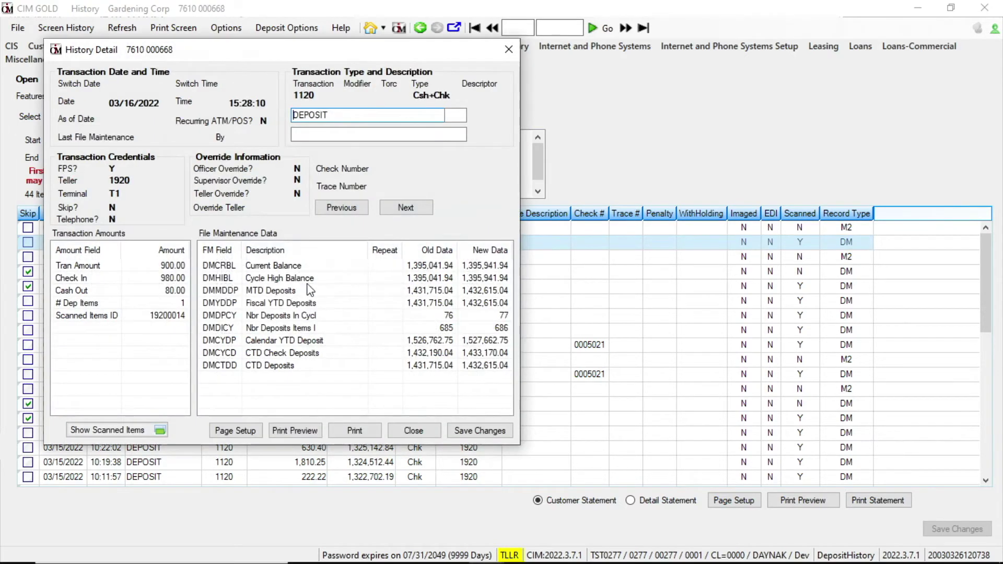
Review the deposit's scanned transit check and cash out images from the history detail, and close both windows.
click(153, 427)
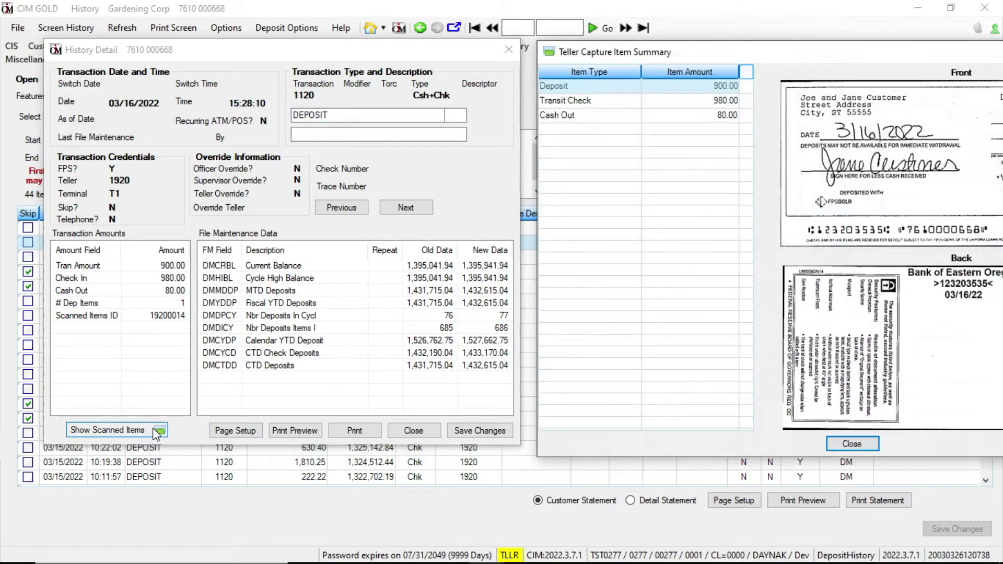
drag(863, 62, 649, 74)
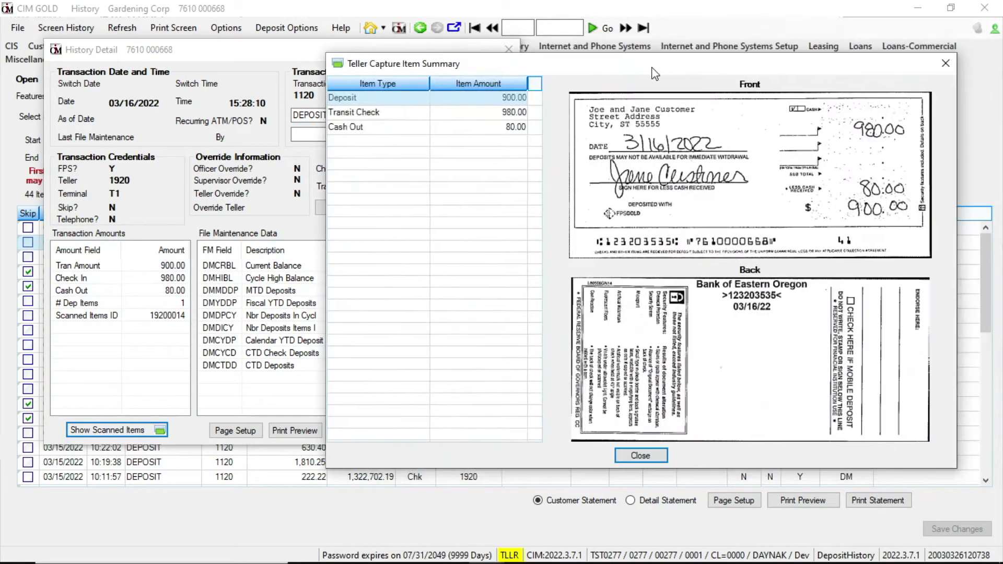
click(503, 112)
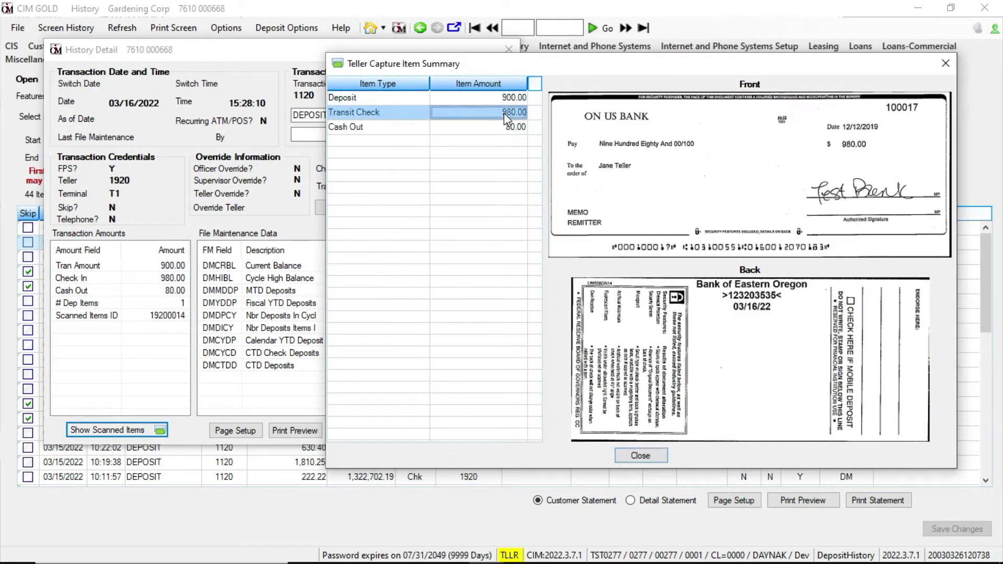
click(506, 127)
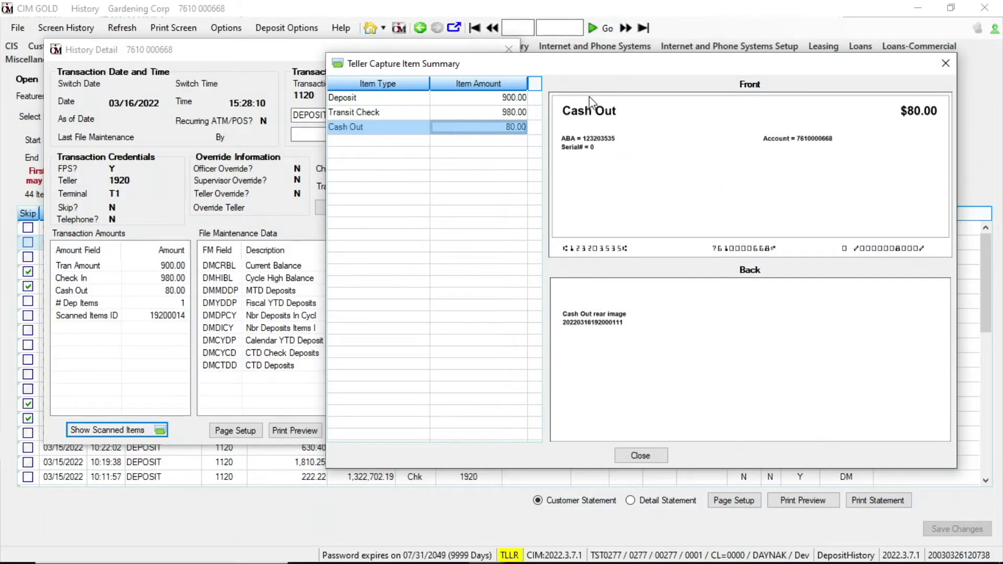
click(946, 63)
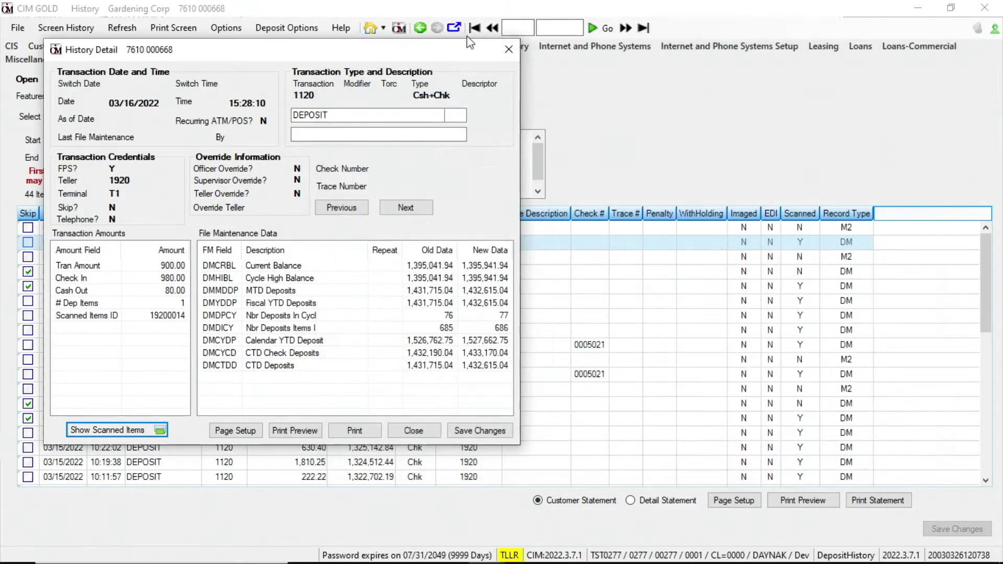
click(508, 49)
Return to GOLDTeller and start logging off, using an adding machine for the cash drawer balance.
click(350, 60)
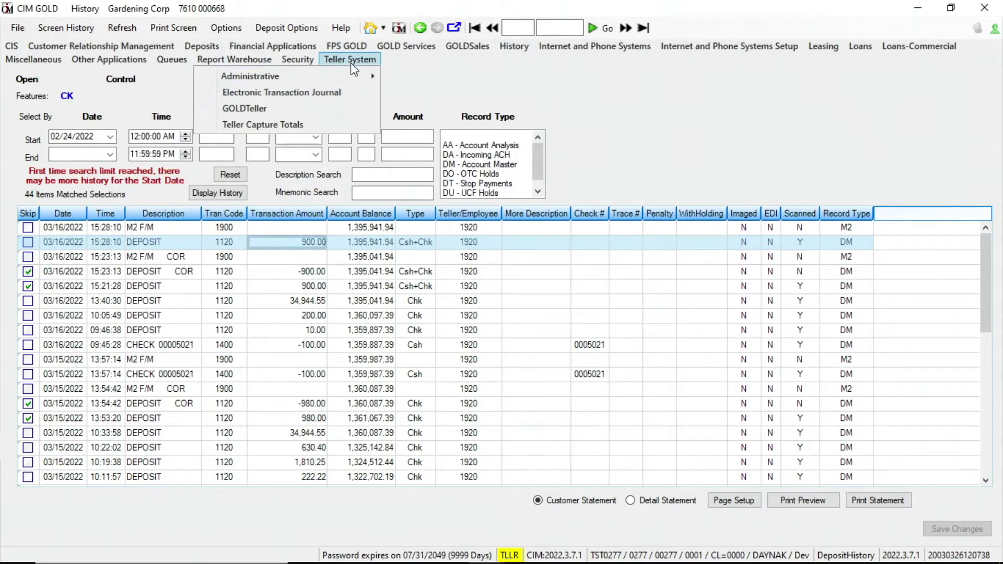
click(344, 111)
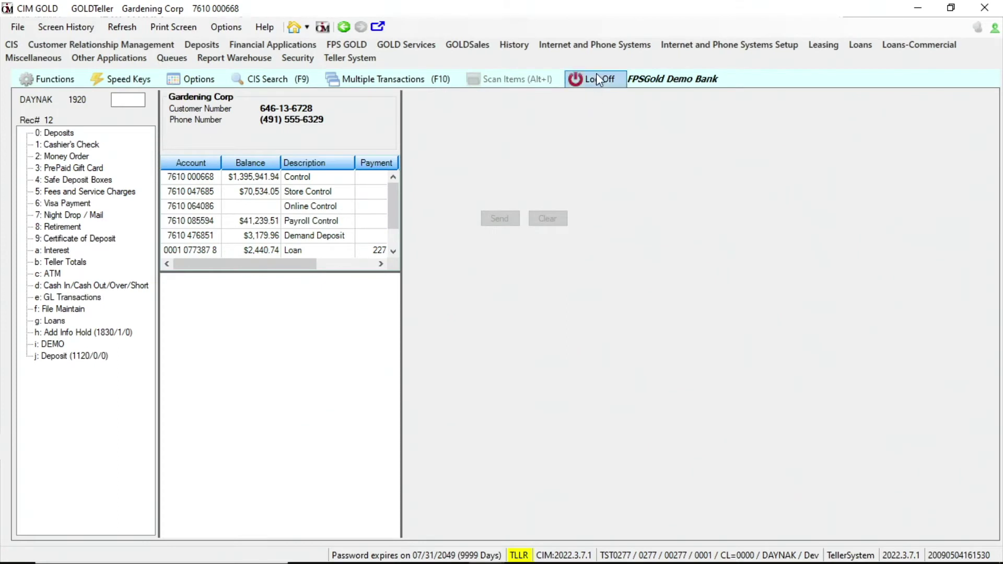
click(597, 77)
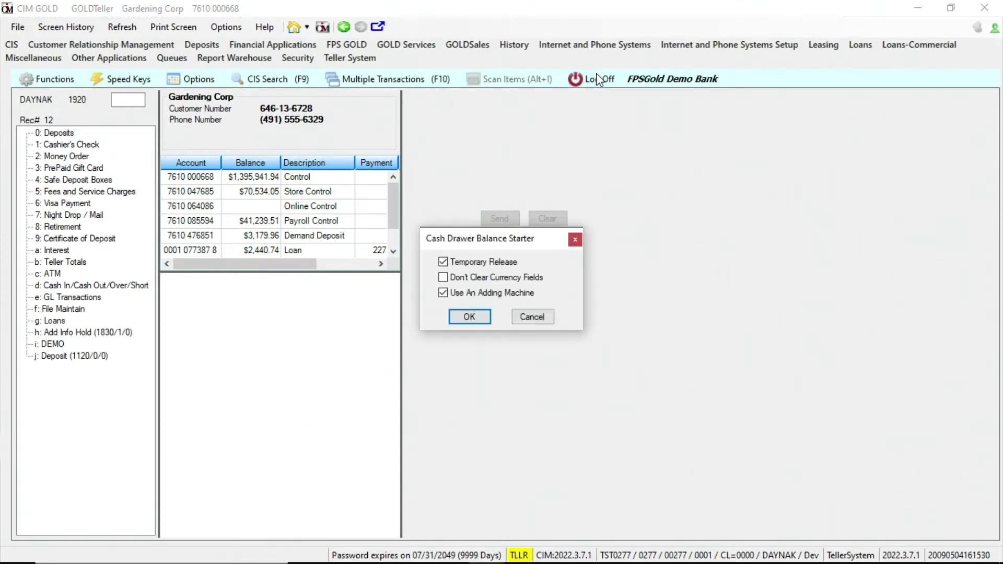
click(453, 315)
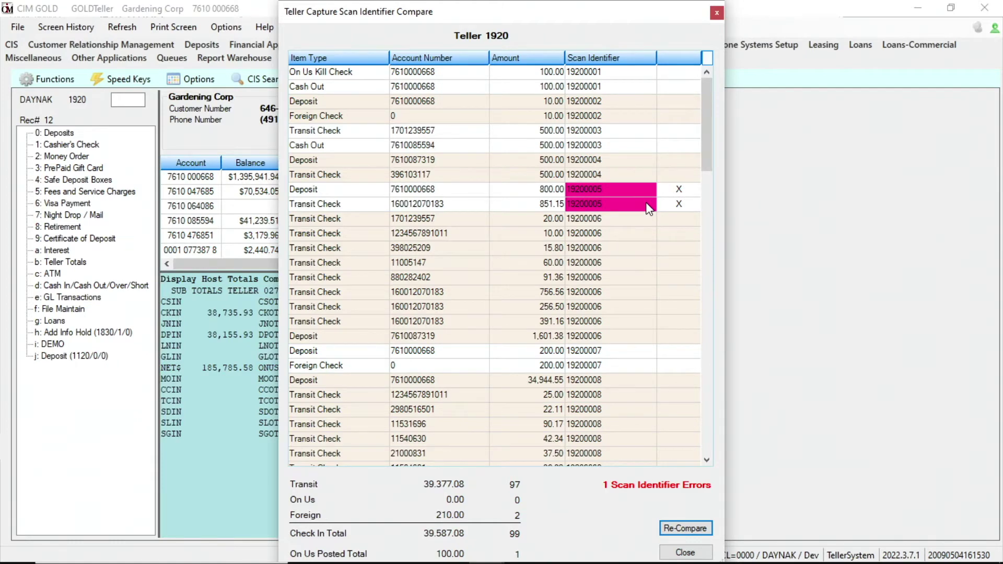
Remove all scanned items with scan identifier 19200005, re-compare the teller's items, and close the comparison.
right_click(643, 190)
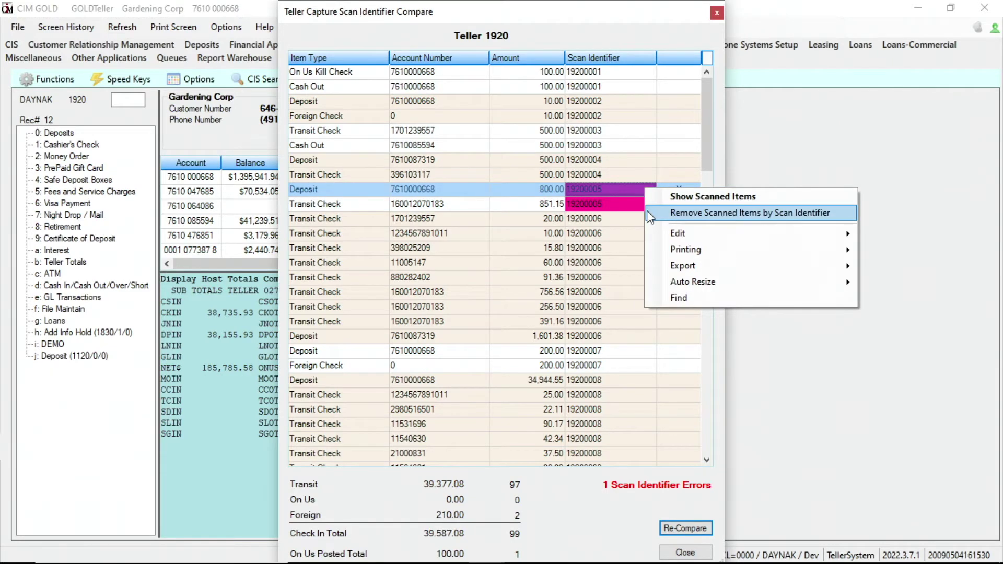
click(647, 212)
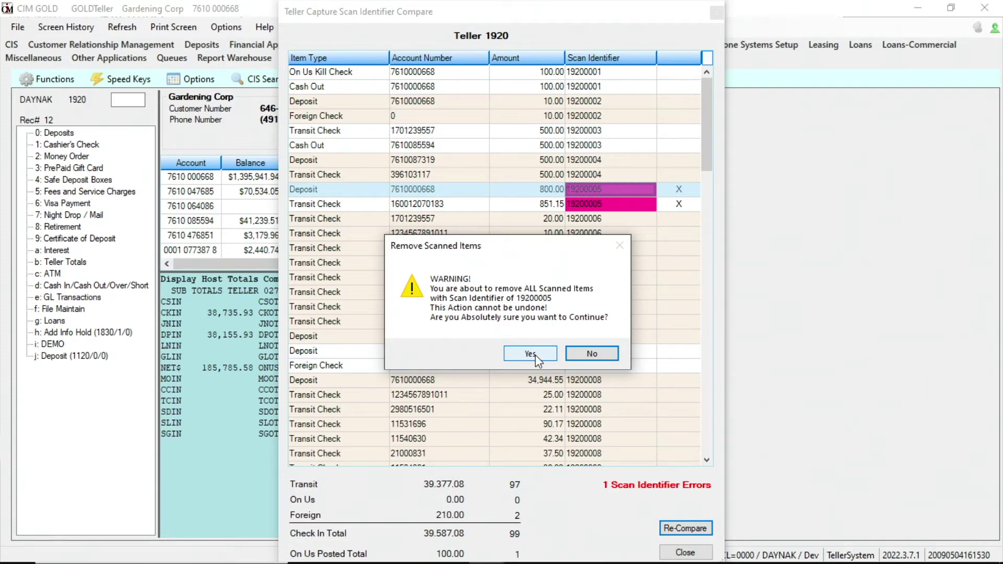
click(531, 354)
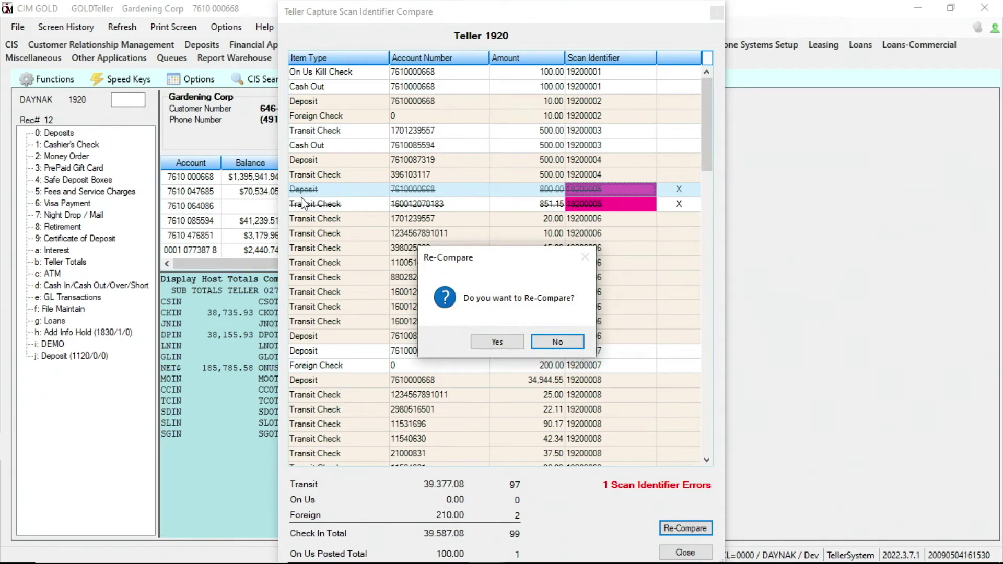
click(493, 343)
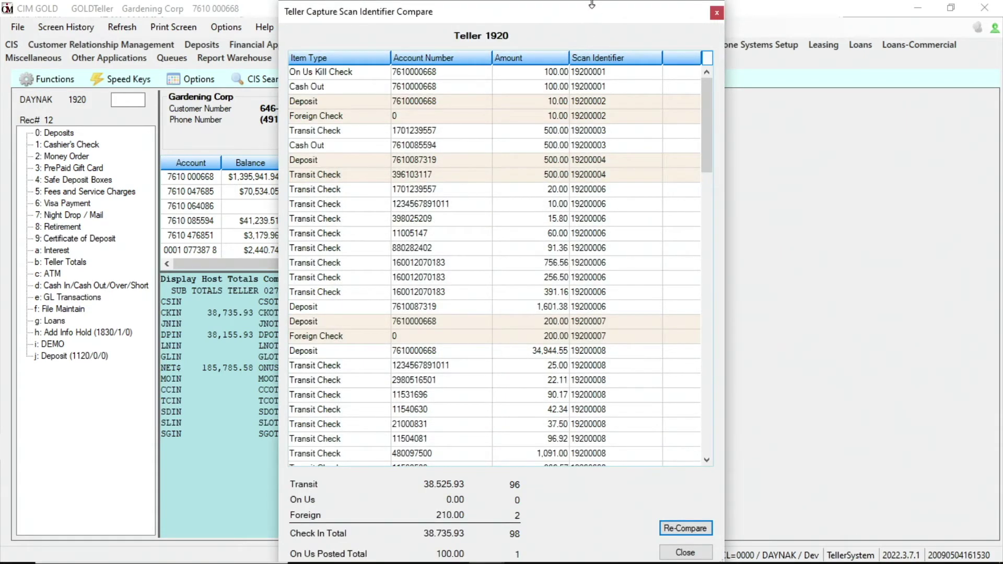
drag(592, 4, 726, 38)
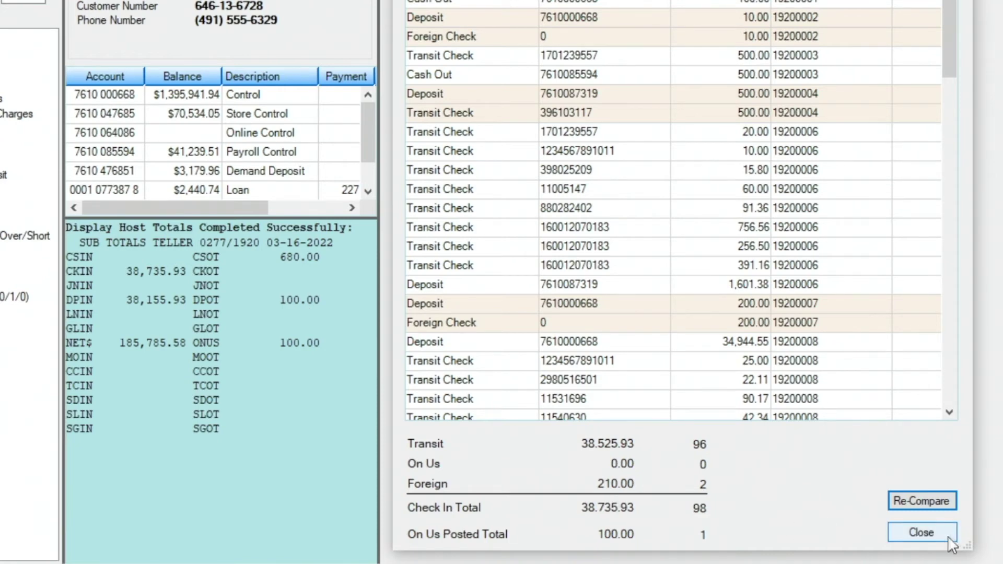
click(922, 533)
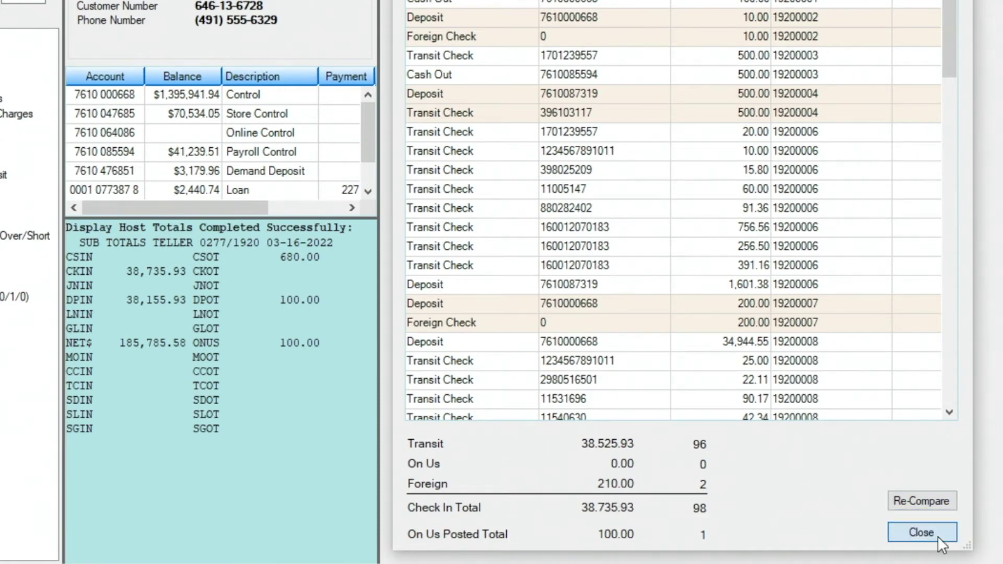
Enter 185,700.00 in 100's and 85.58 in .01's for the cash drawer, and accept the totals with Print Balance Sheet selected.
text(185,70)
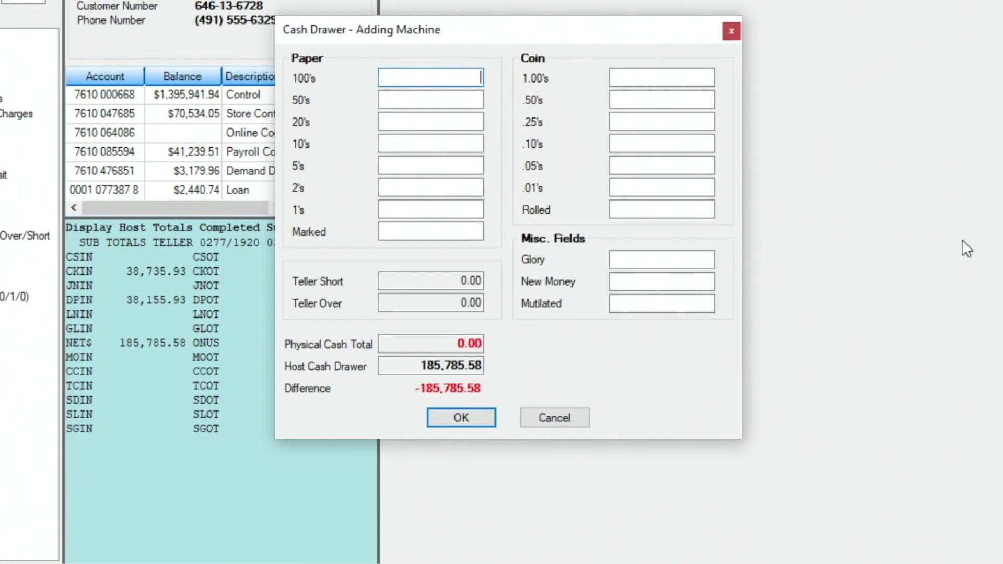
text(00)
key(Tab)
click(683, 187)
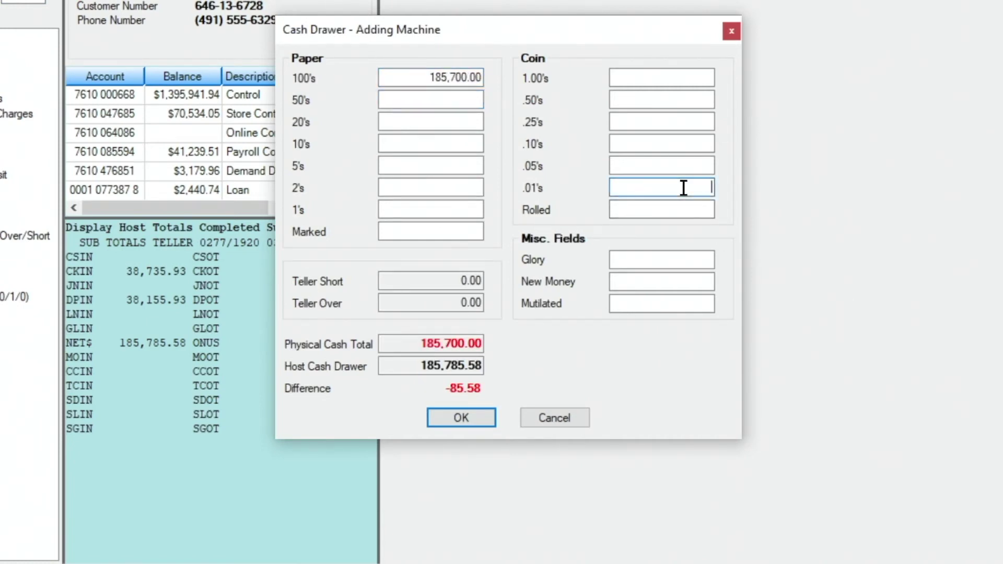
text(85.58)
key(Tab)
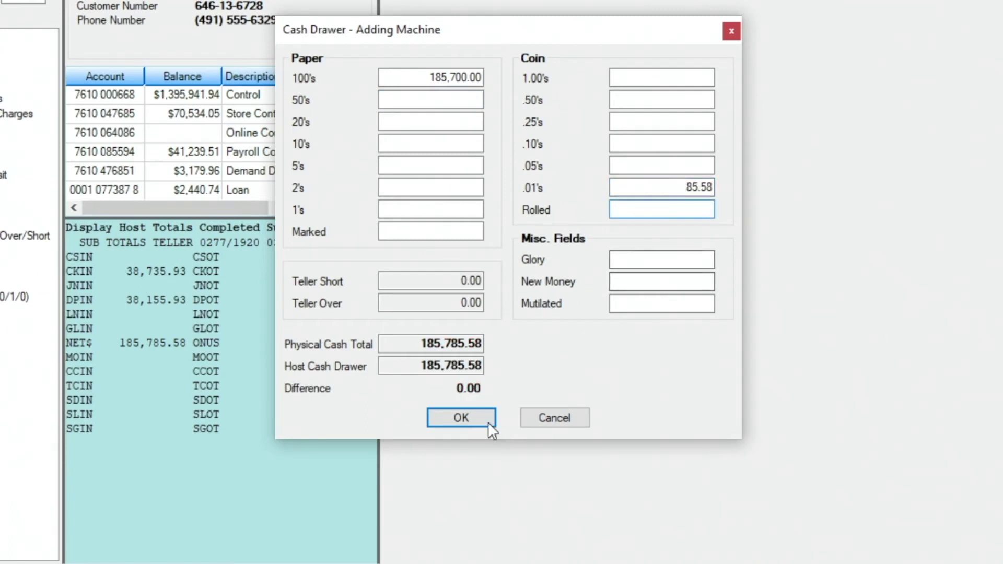
click(480, 415)
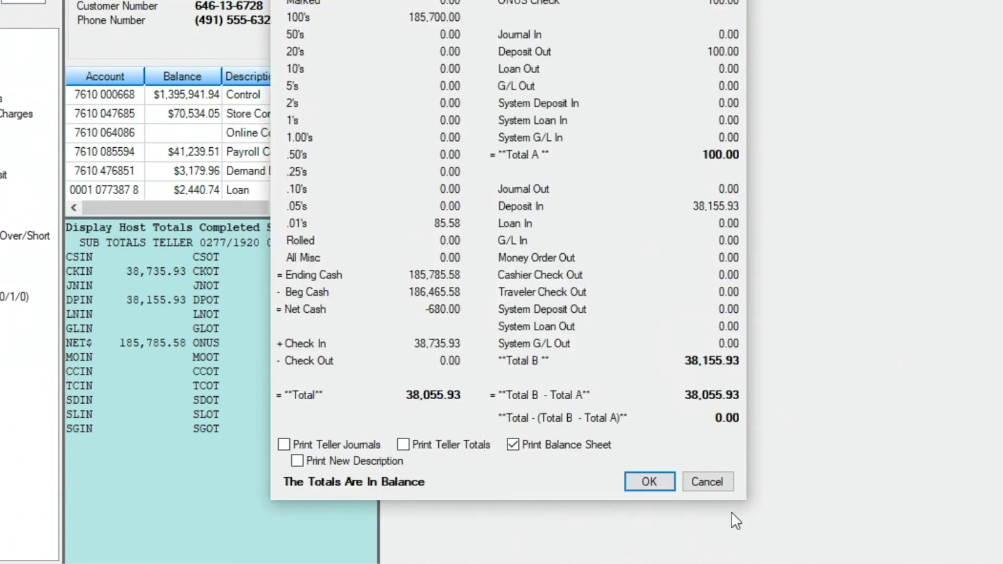
click(661, 479)
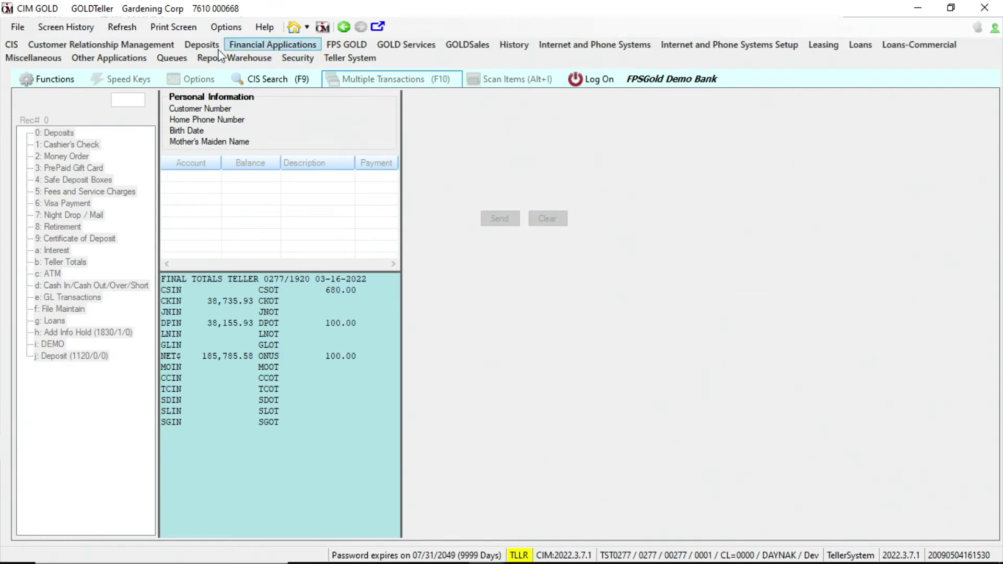
Open X937 Research and search for items with the X9.37 report type and a start date of 03/10/2022.
click(56, 59)
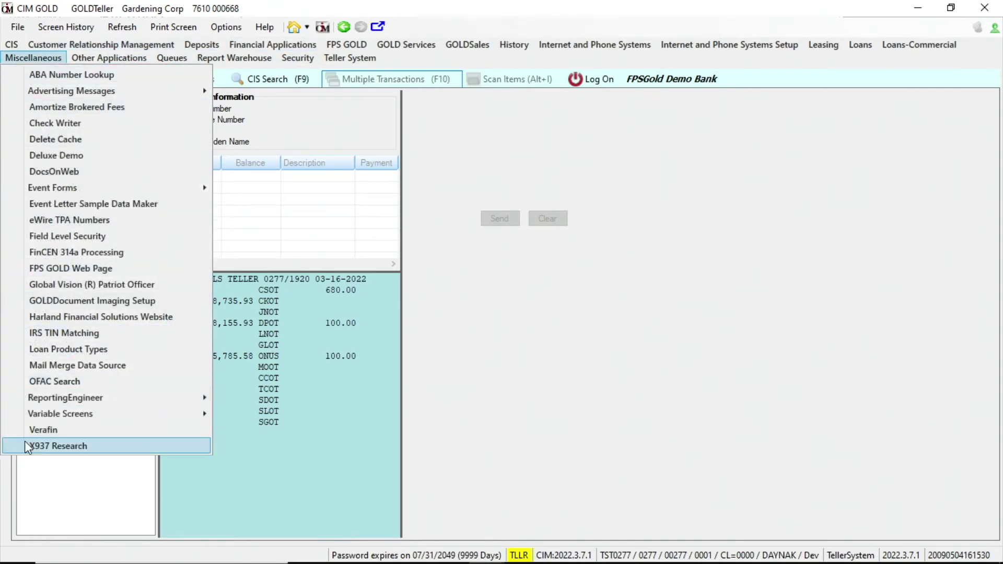
click(24, 445)
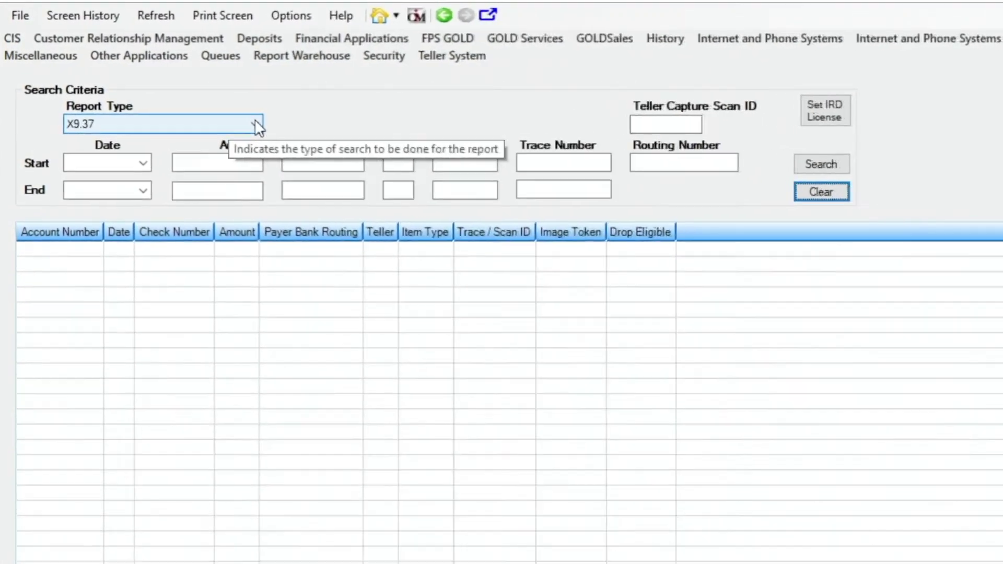
click(227, 118)
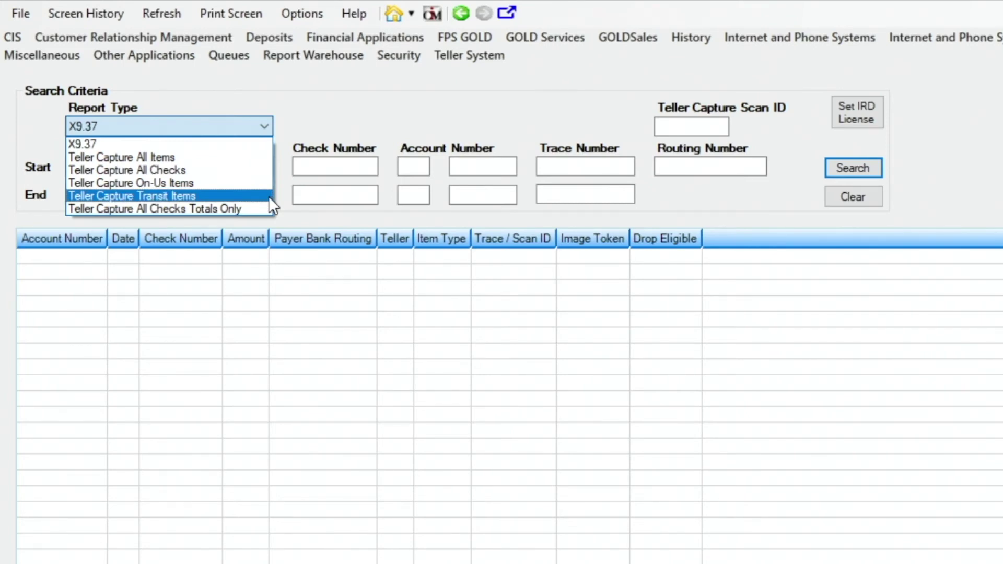
click(259, 139)
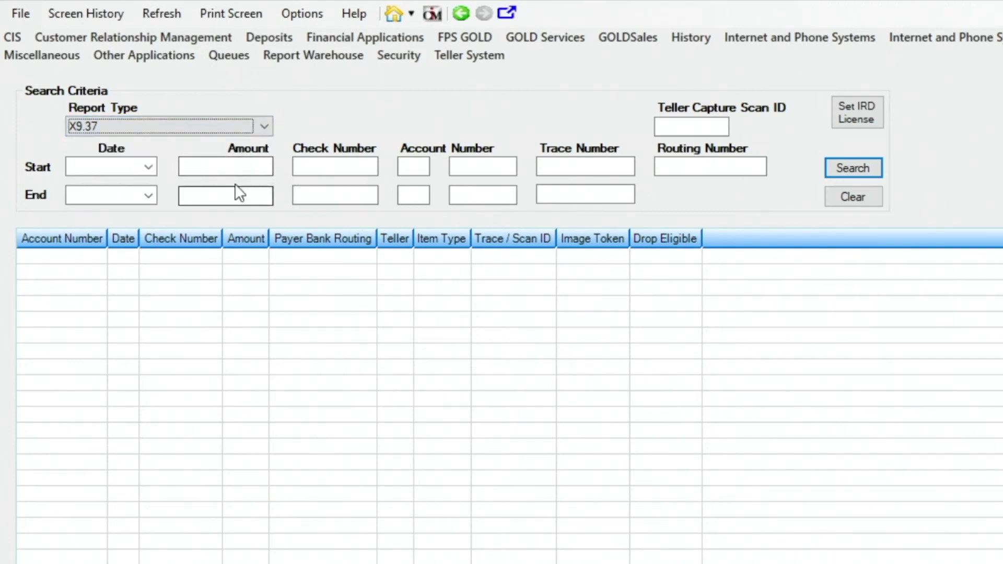
click(150, 167)
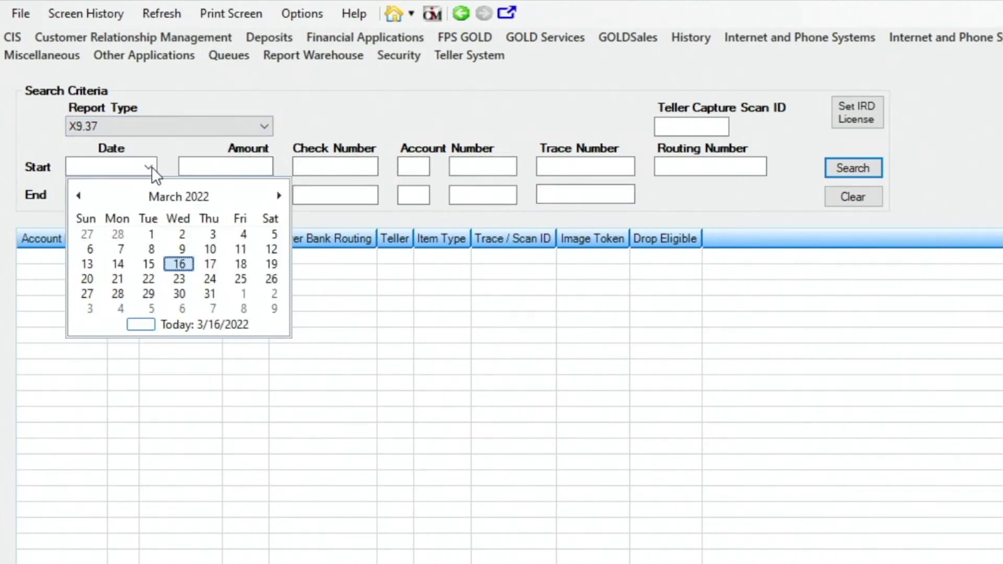
click(210, 249)
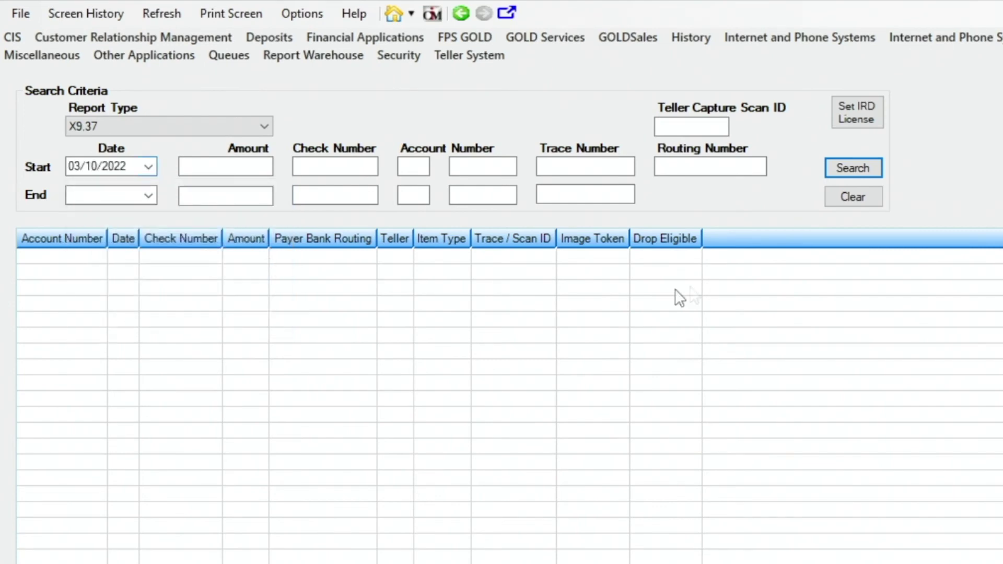
click(857, 168)
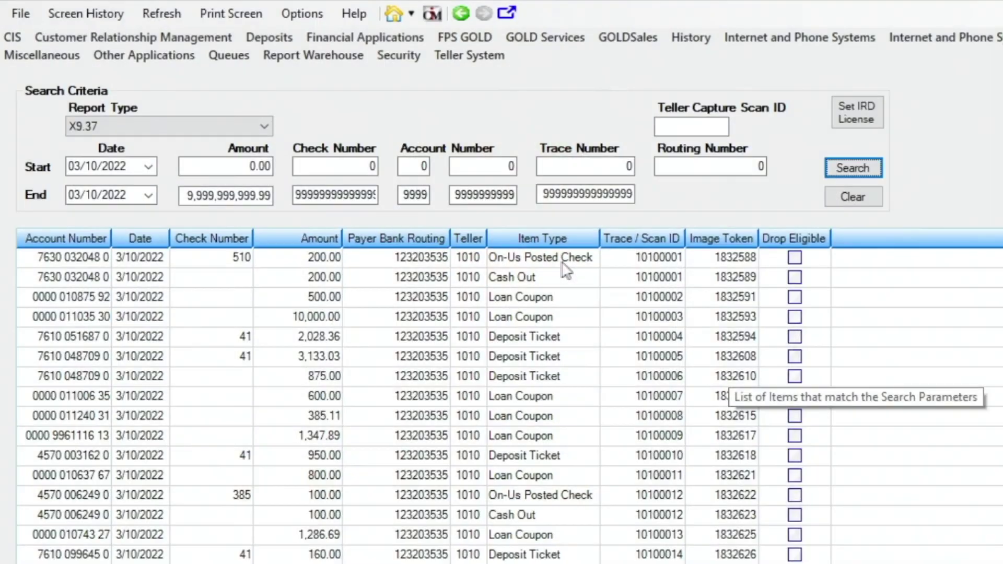
Open the available actions for the first on-us posted check of 200.00 in the search results.
right_click(558, 257)
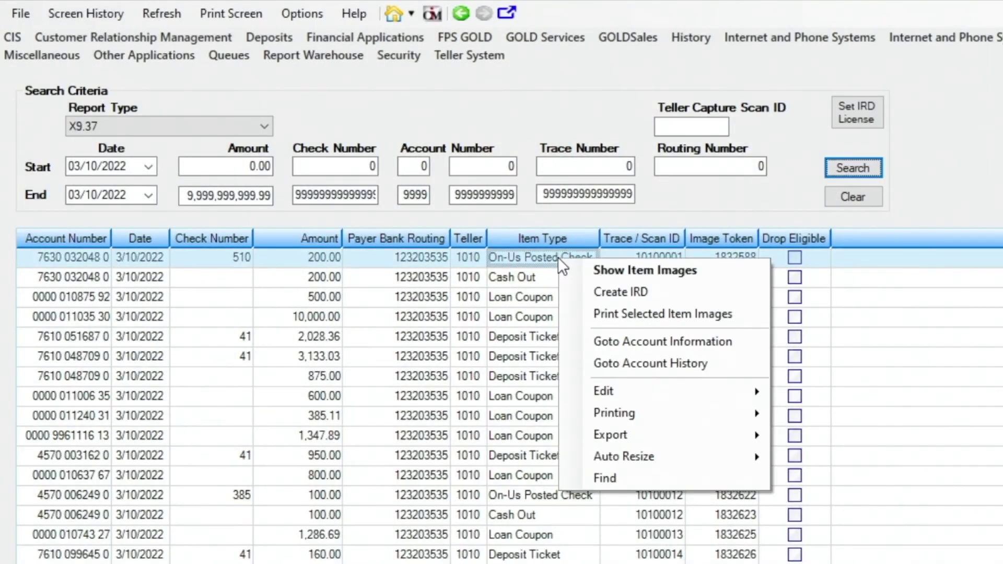